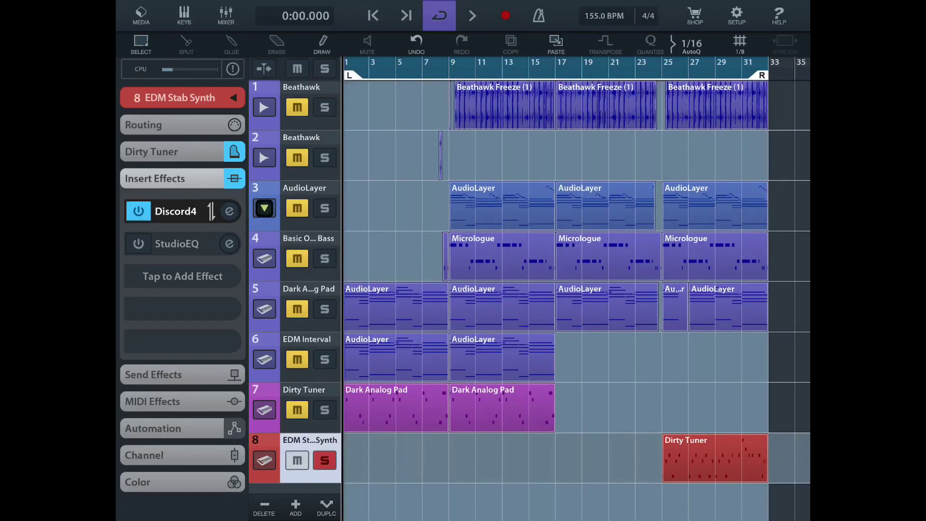
- Rewind the song, unsolo EDM Stab Synth track 8, and collapse the Inspector panel
left_click(324, 461)
left_click(472, 16)
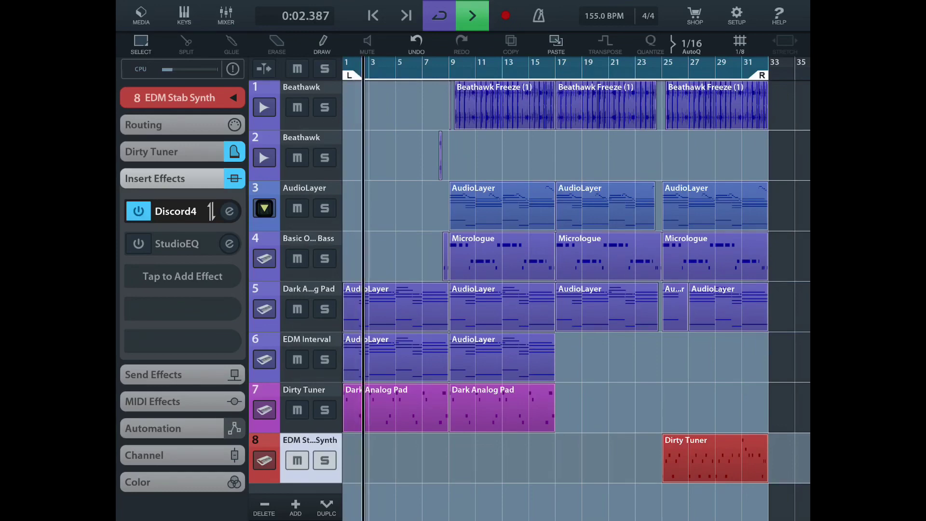
scroll(577, 290, "up", 3)
scroll(576, 289, "down", 3)
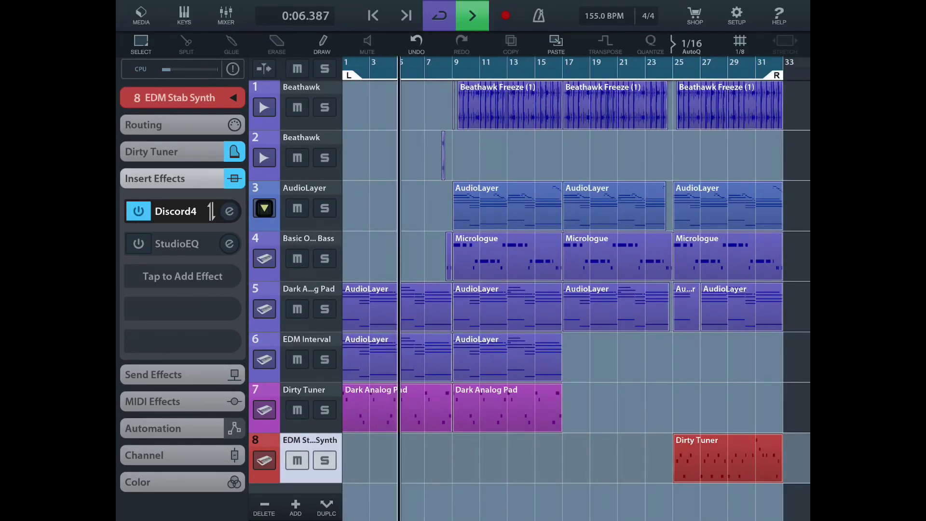
left_click(234, 97)
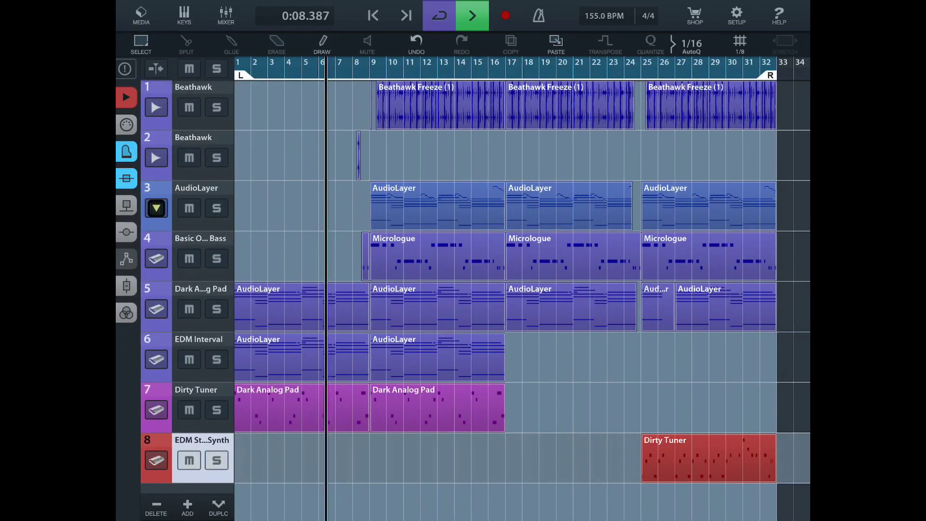
- Open and close the Mixer, then select Beathawk track 1 and open its insert effects
left_click(226, 14)
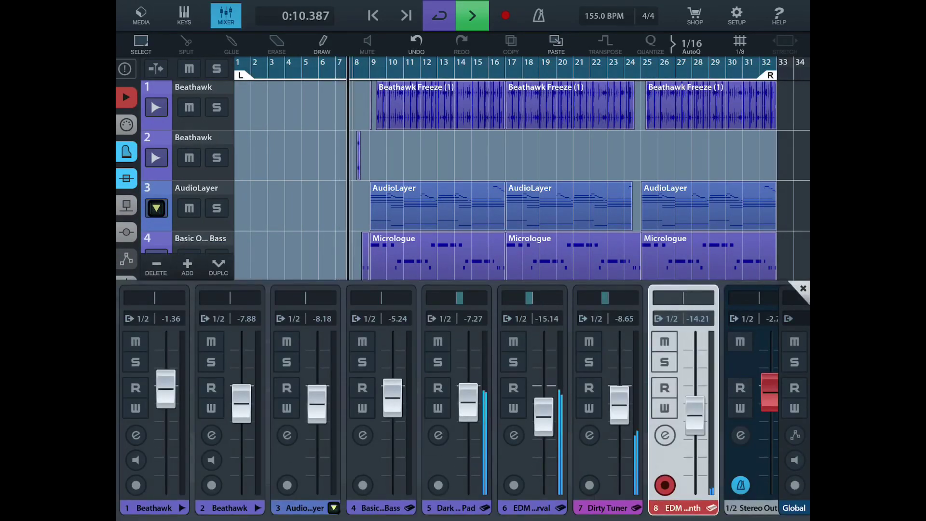
scroll(608, 399, "right", 1)
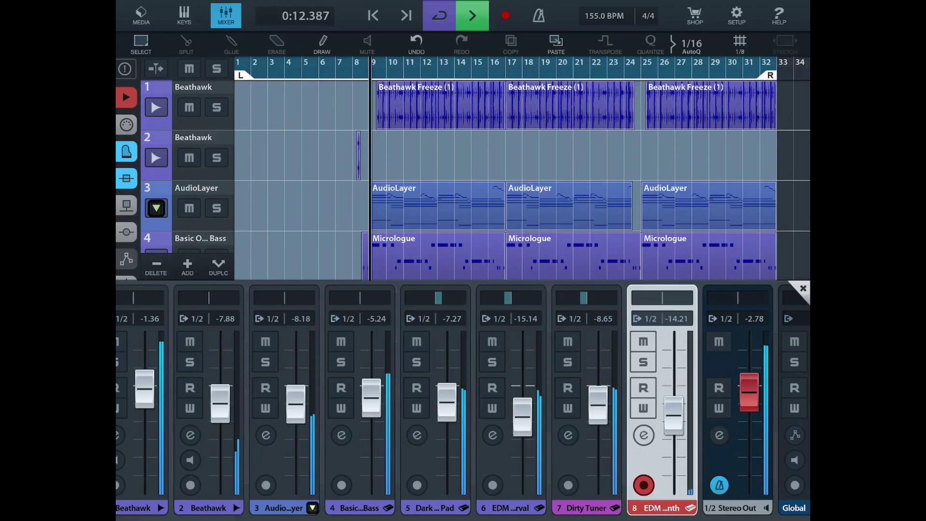
key("F3")
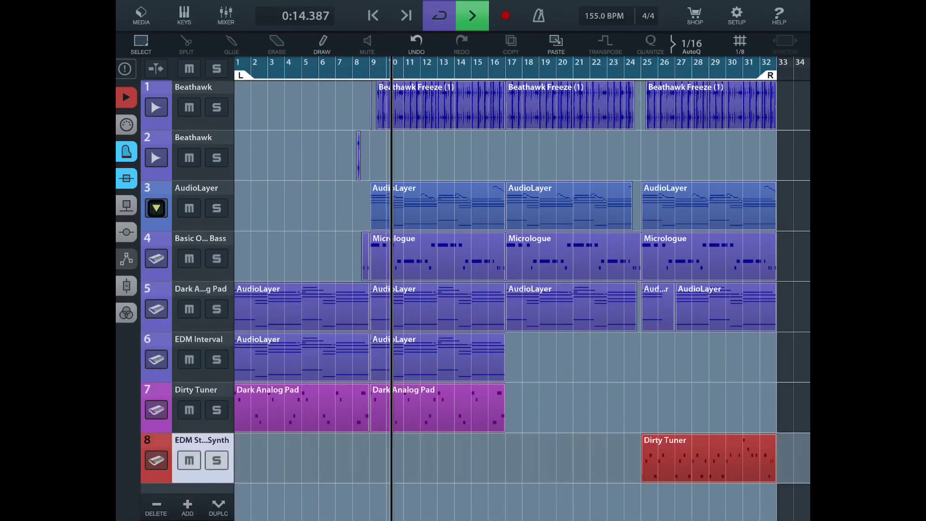
left_click(193, 87)
left_click(226, 15)
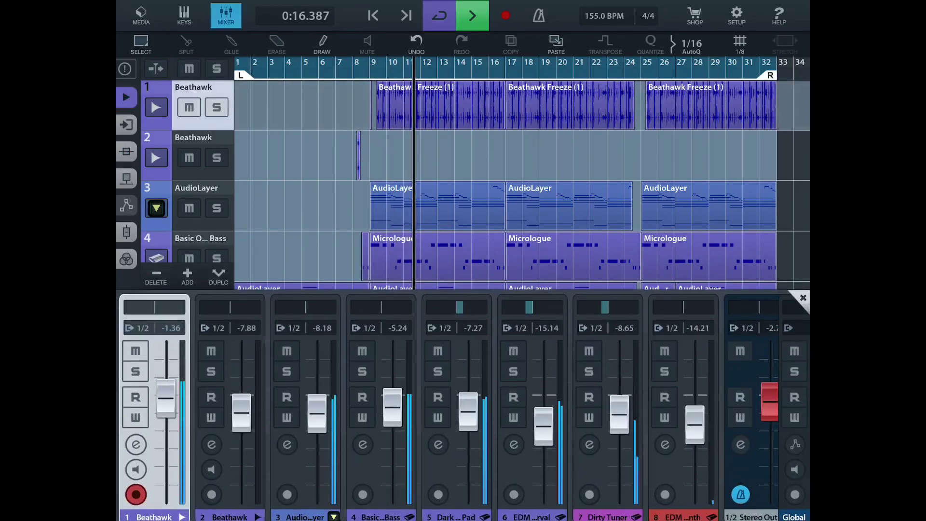
- Open the Beathawk Channel Strip effect settings, then close the Channel Strip panel
left_click(158, 297)
left_click(212, 328)
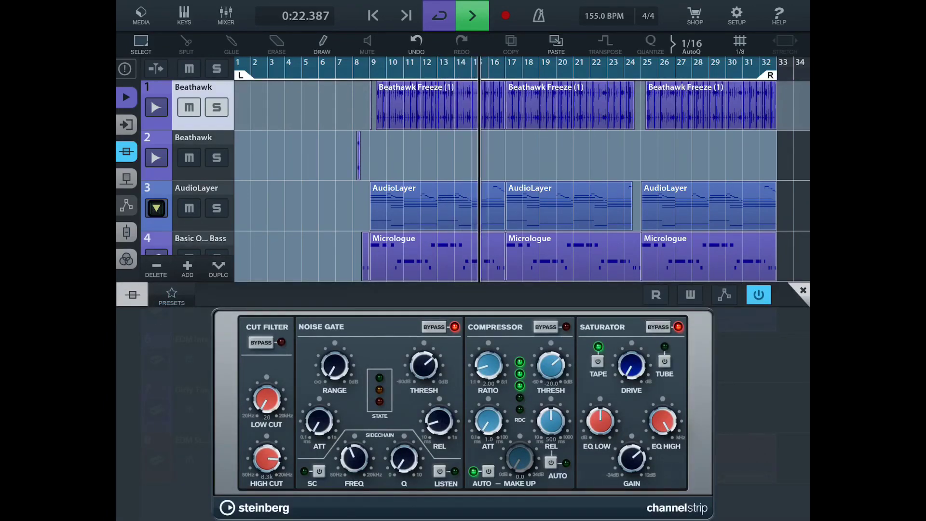
left_click(804, 291)
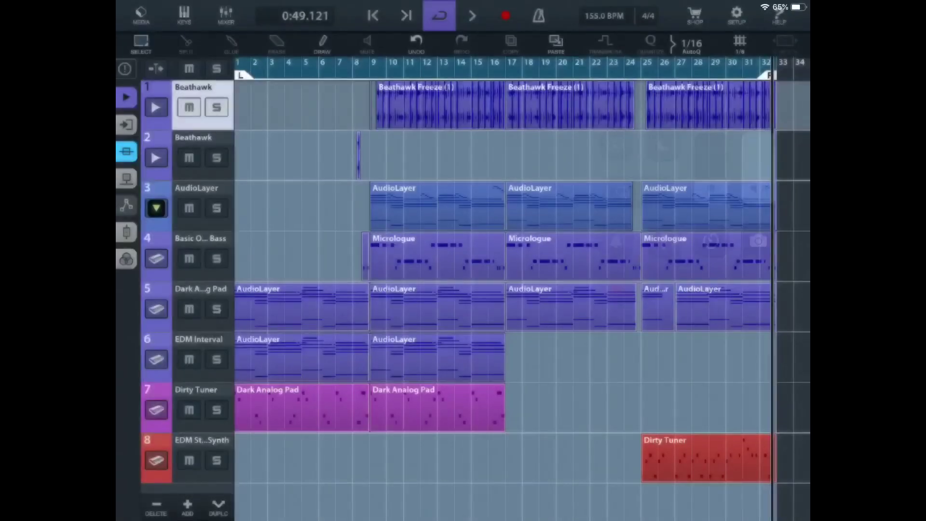
- Select EDM Stab Synth track 8 and open Spin FX from the Mixer's Stereo Out inserts
left_click(202, 448)
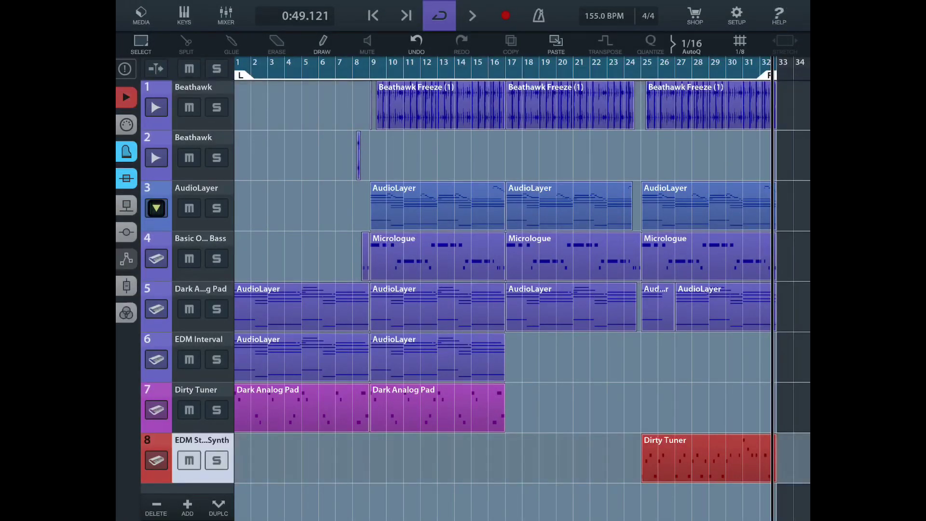
left_click(226, 16)
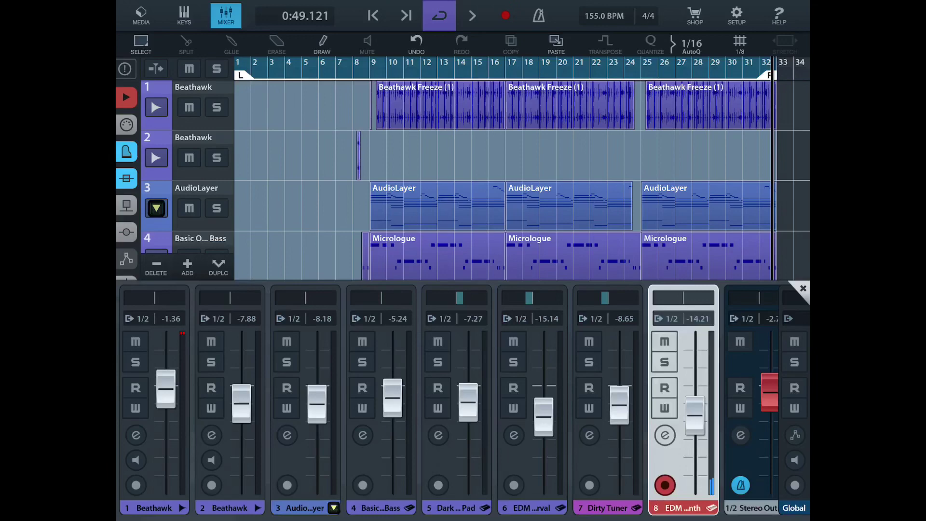
scroll(449, 398, "right", 1)
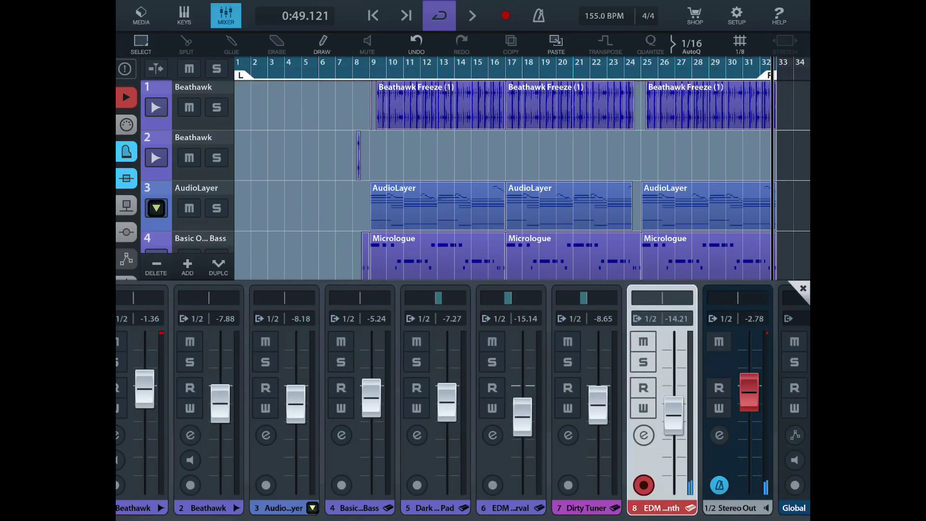
left_click(720, 435)
left_click(619, 363)
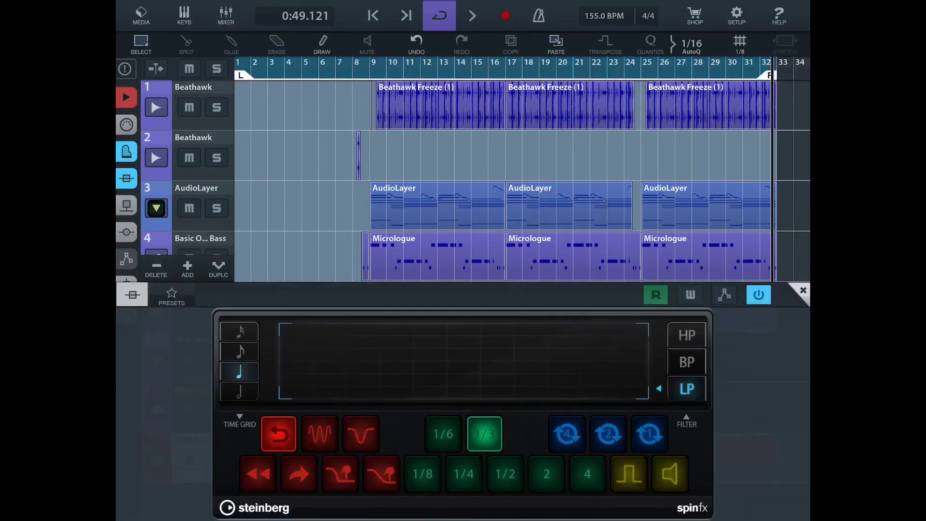
scroll(471, 181, "down", 3)
scroll(470, 180, "down", 2)
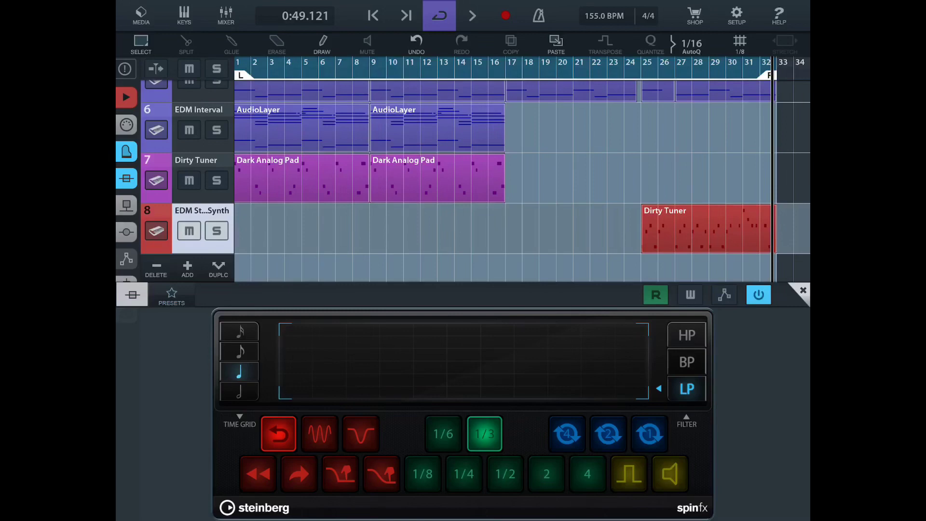
- Open the Spin FX automation editor and show the SpinFX Reverse lane
left_click(656, 294)
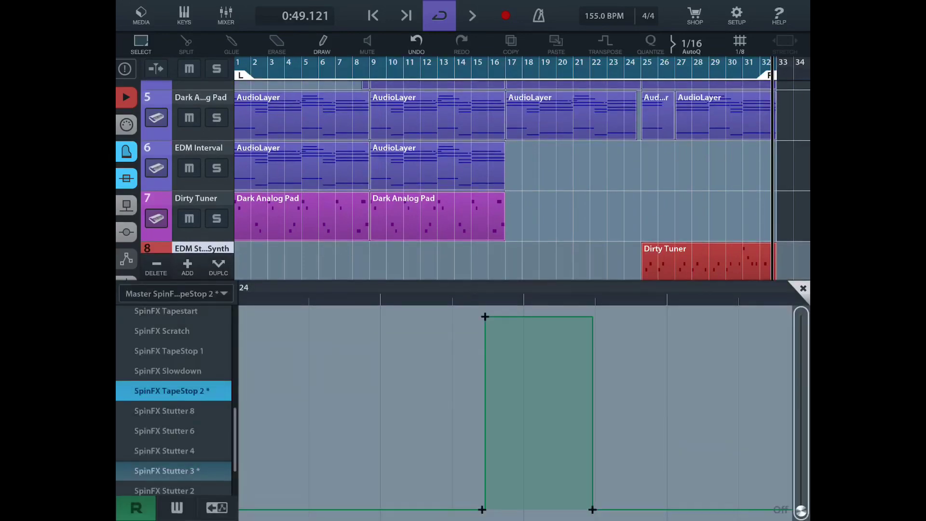
scroll(543, 399, "down", 5)
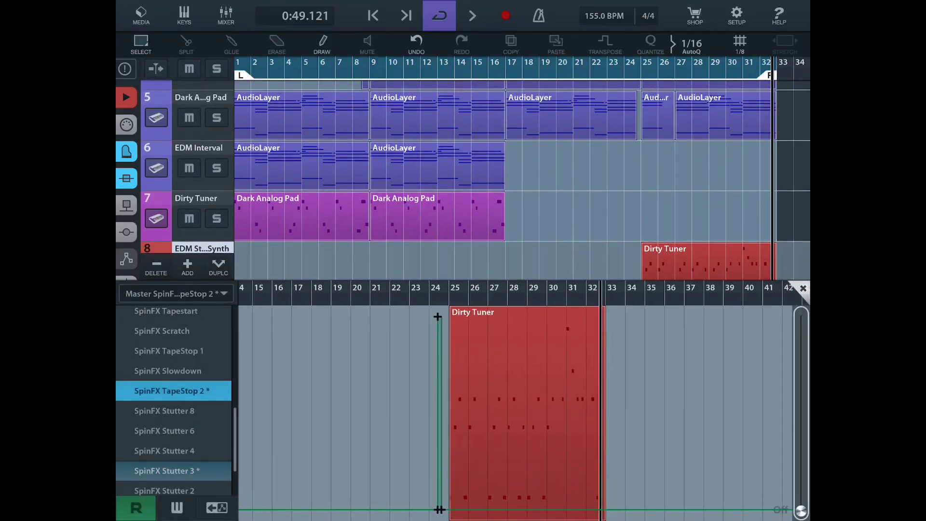
scroll(543, 399, "up", 4)
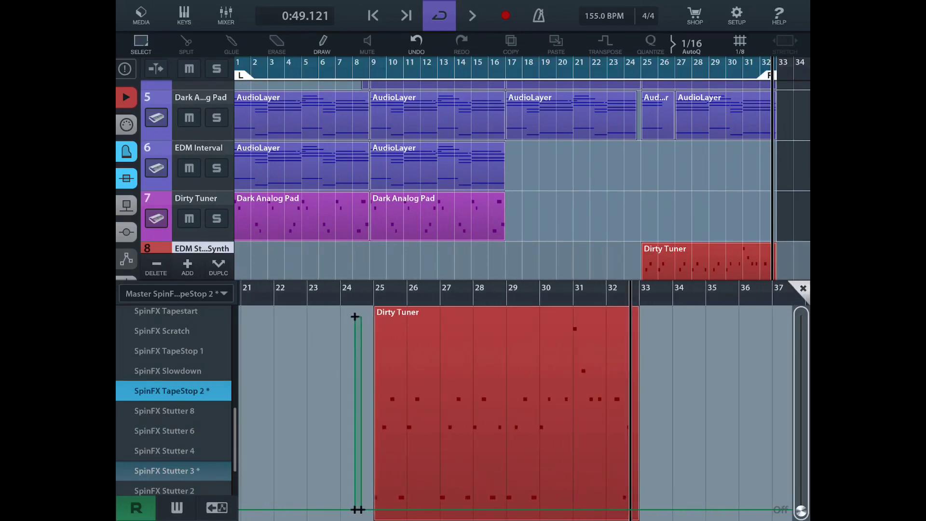
scroll(542, 399, "up", 1)
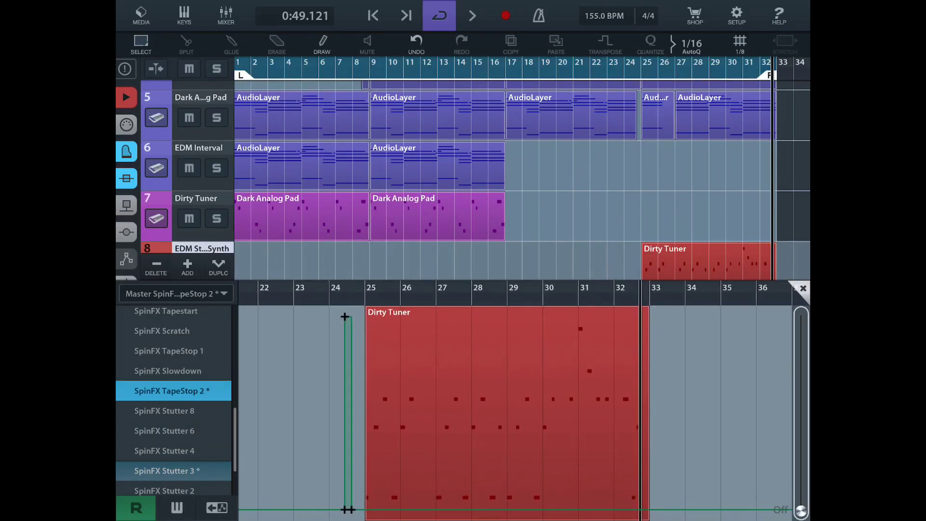
scroll(173, 398, "up", 5)
left_click(174, 357)
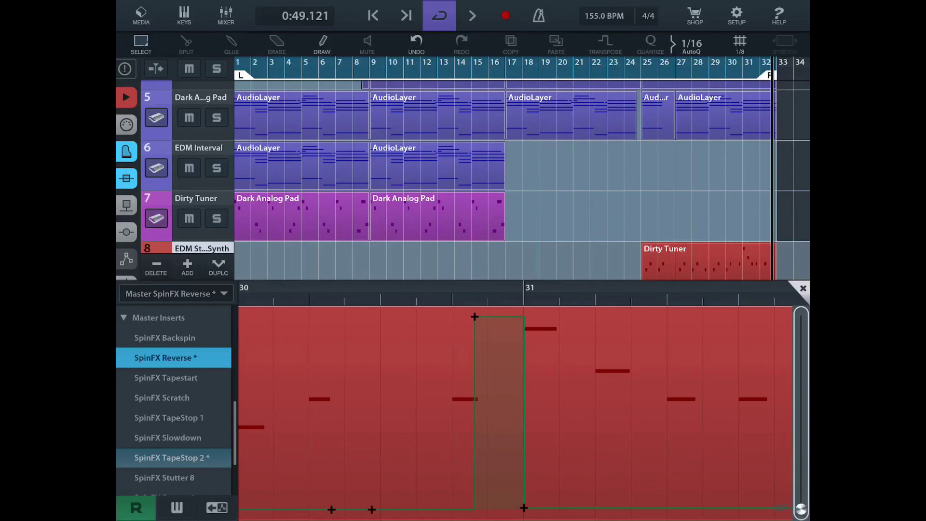
scroll(507, 398, "down", 1)
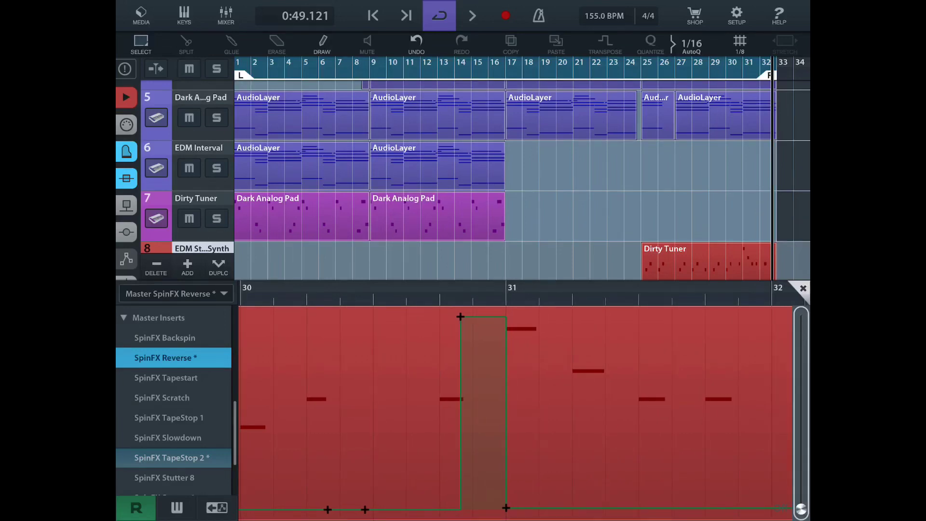
- Switch the automation editor to the Select tool for automation points
left_click(223, 294)
scroll(506, 398, "left", 1)
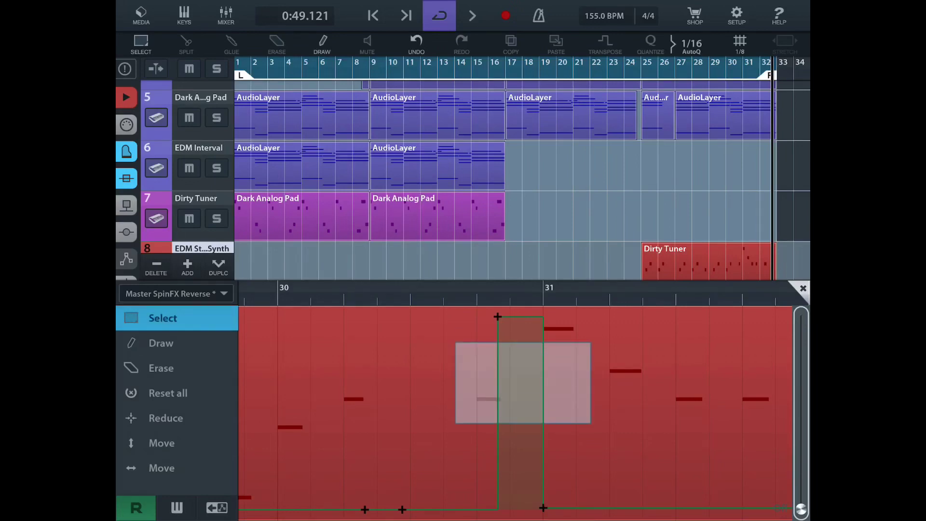
left_click(163, 318)
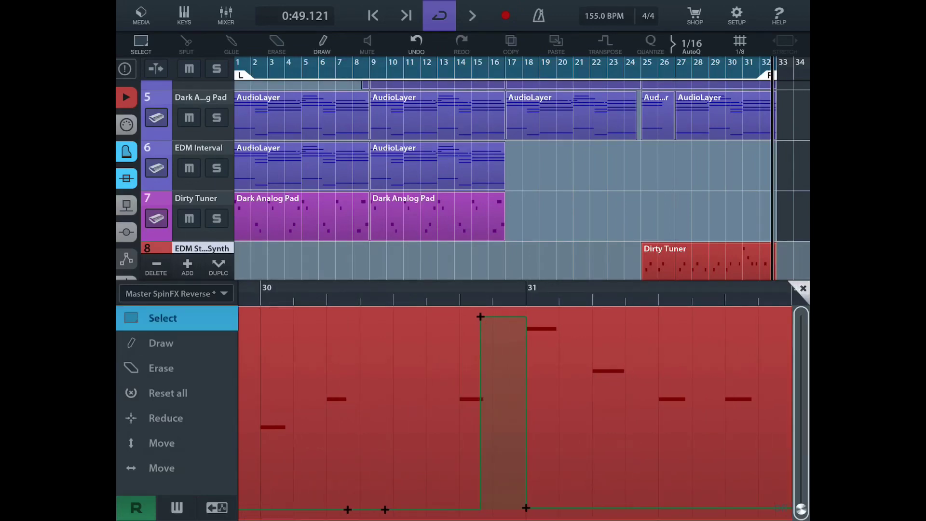
left_click_drag(456, 319, 568, 506)
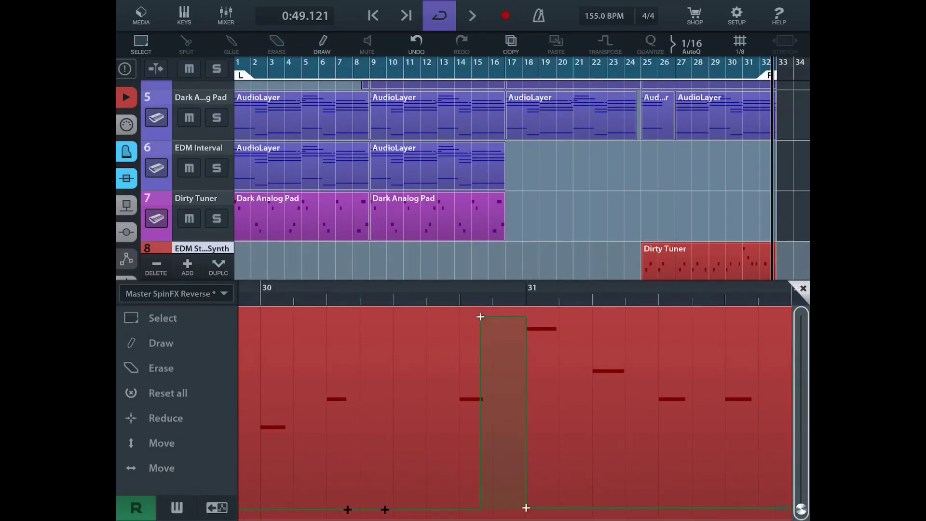
scroll(507, 398, "down", 1)
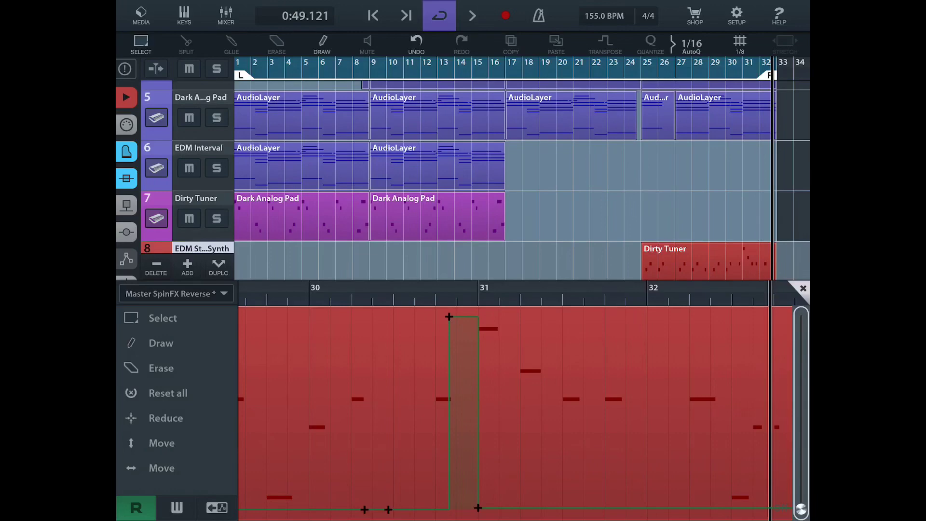
scroll(507, 399, "down", 2)
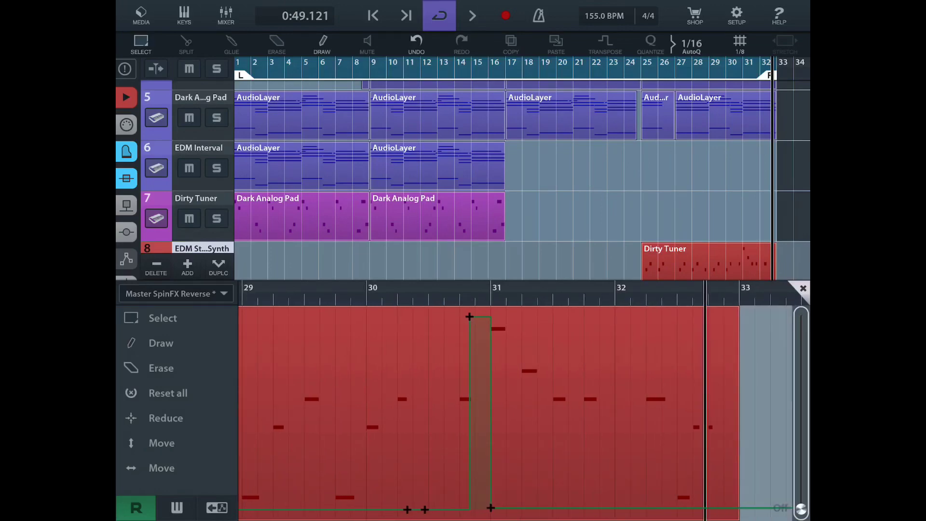